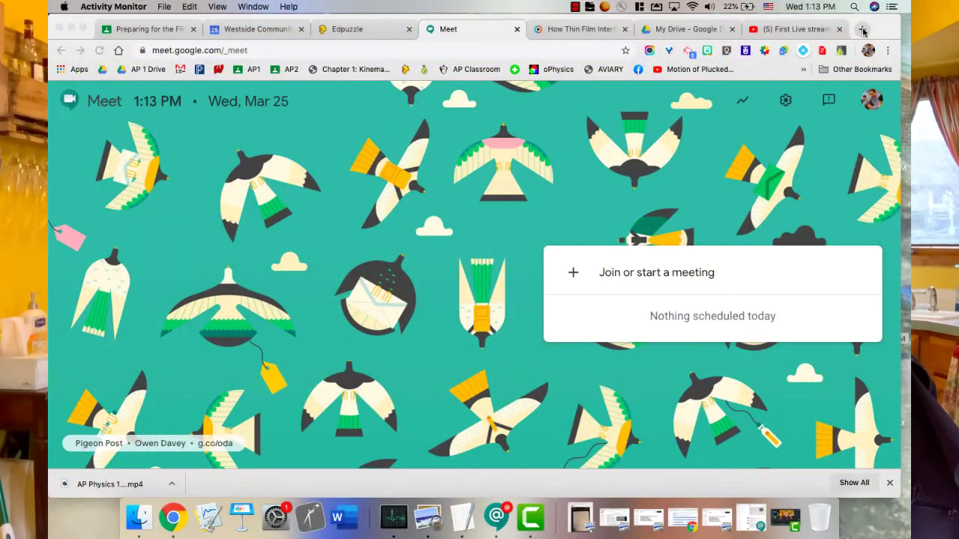
- Open Google Meet from the apps grid in a new tab and start a meeting without a code
{"action": "left_click", "coordinate": [863, 29]}
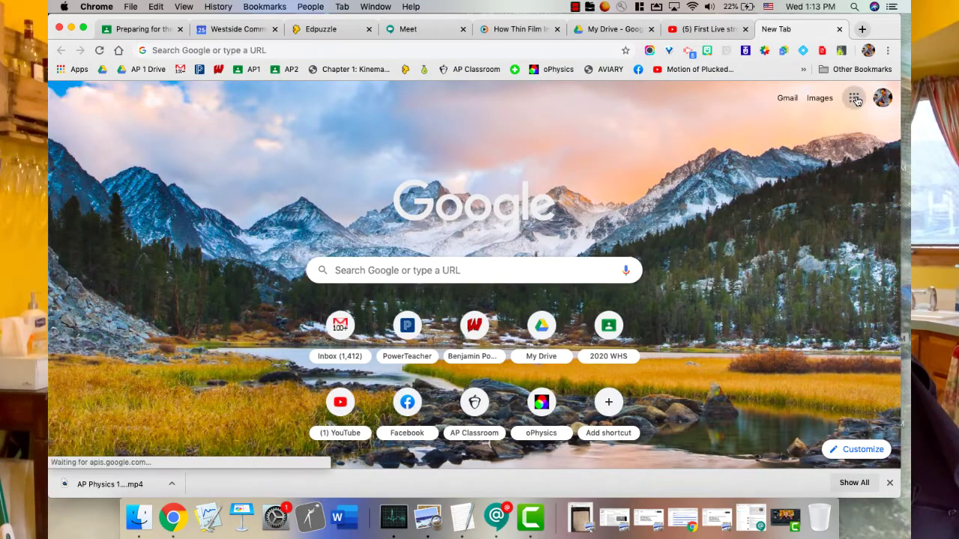
{"action": "left_click", "coordinate": [857, 100]}
{"action": "left_click", "coordinate": [858, 341]}
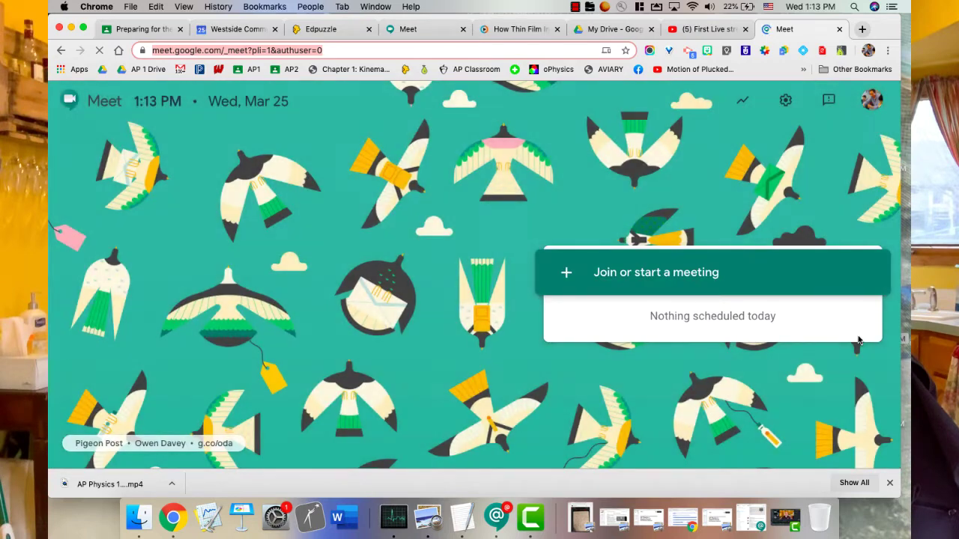
{"action": "left_click", "coordinate": [658, 288]}
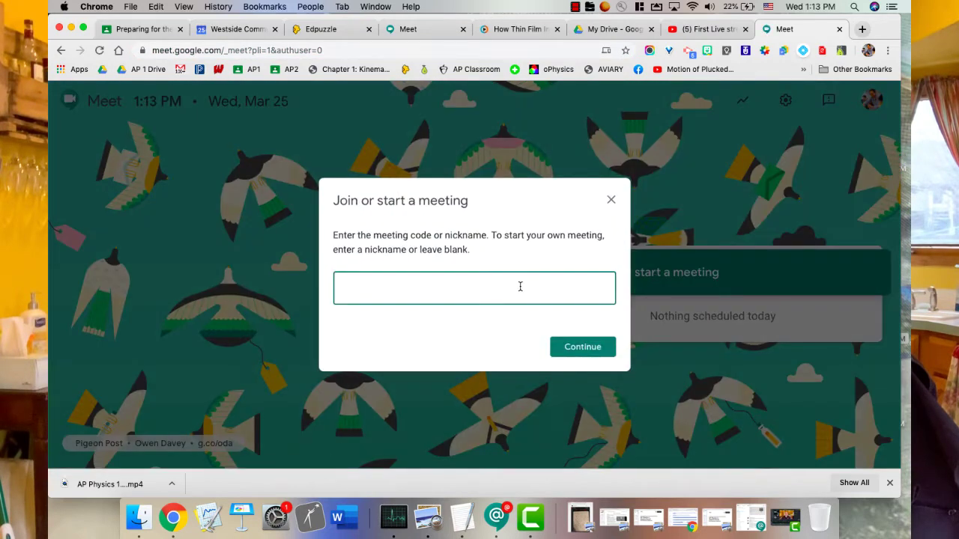
{"action": "left_click", "coordinate": [588, 349]}
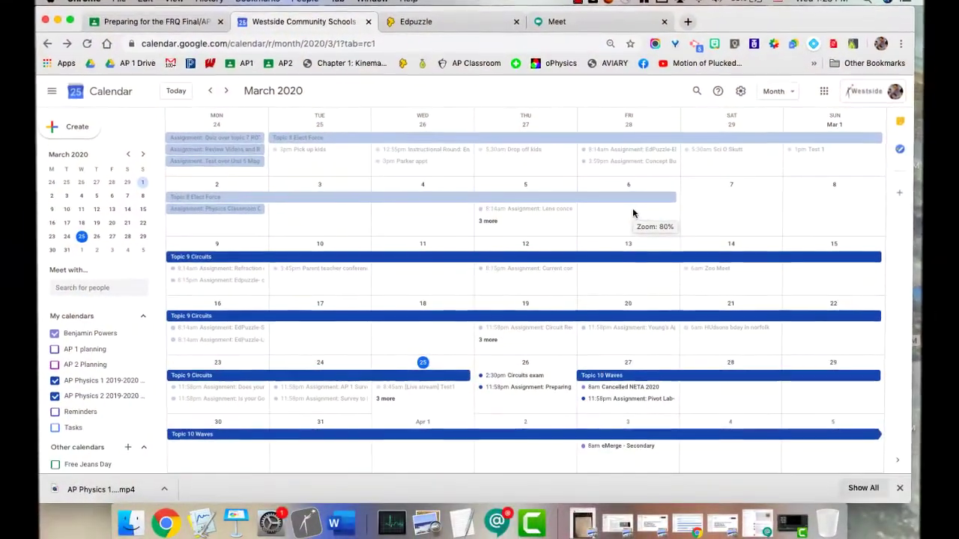
- Back in Calendar, add an event titled 'Test 1' on Saturday March 28 and open its full editor
{"action": "left_click", "coordinate": [625, 25]}
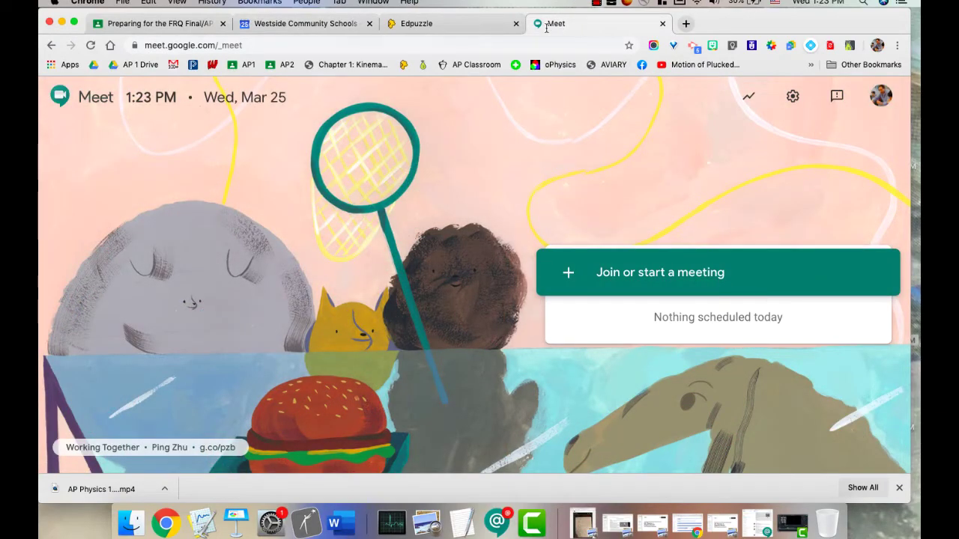
{"action": "left_click", "coordinate": [326, 24]}
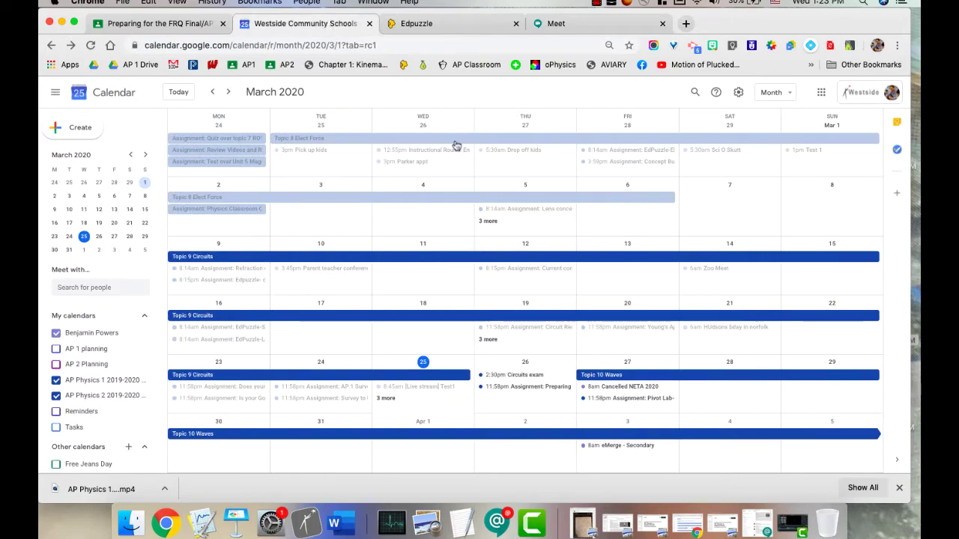
{"action": "left_click", "coordinate": [732, 400]}
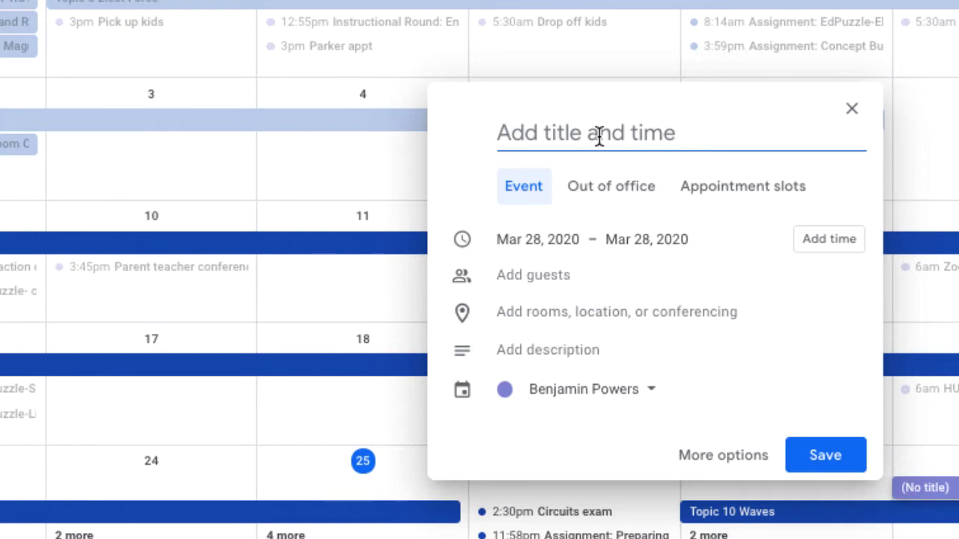
{"action": "type", "text": "Test 1"}
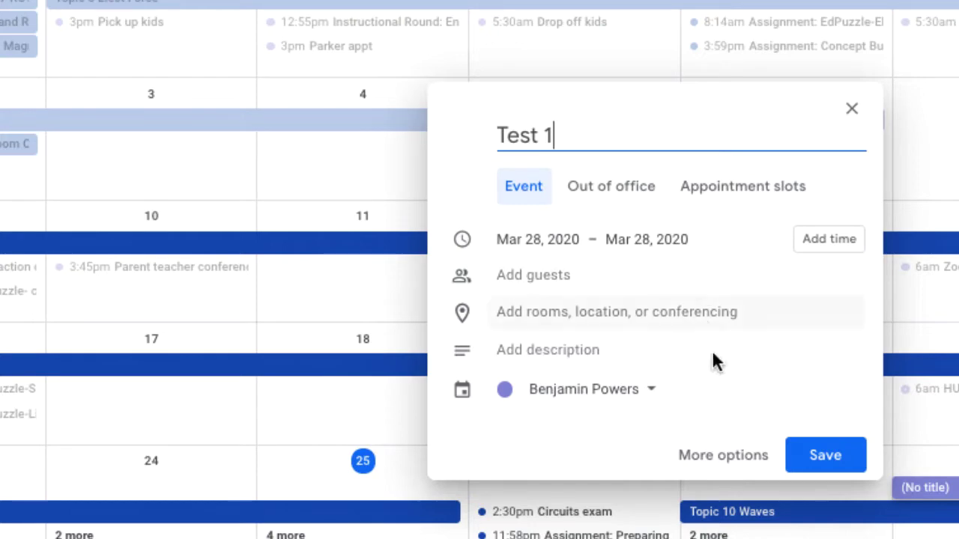
{"action": "left_click", "coordinate": [719, 457]}
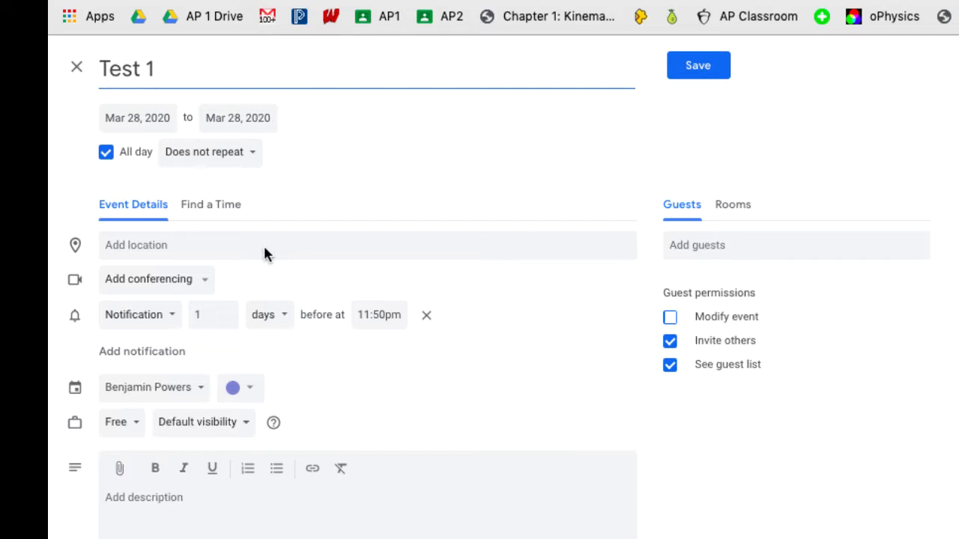
- Choose Hangouts Meet from the conferencing options for the Test 1 event
{"action": "left_click", "coordinate": [207, 287]}
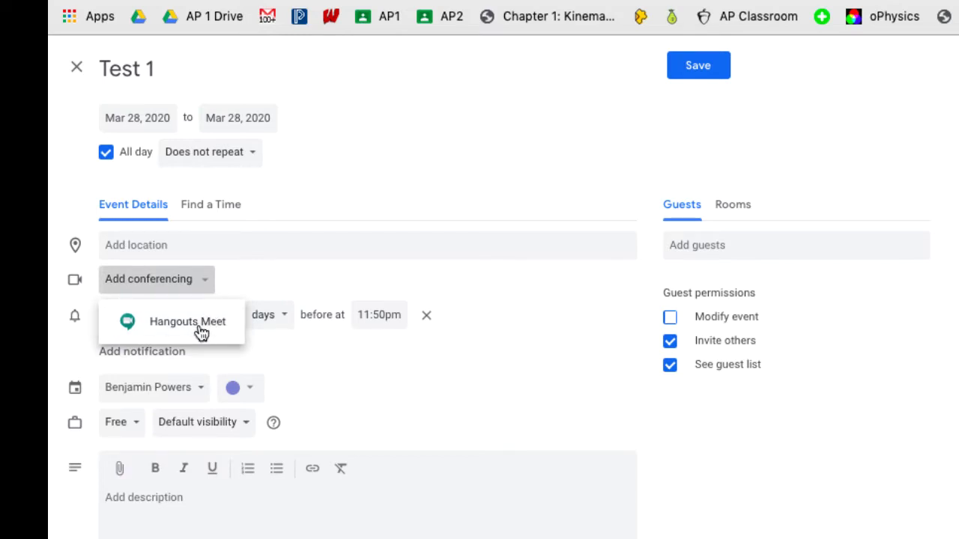
{"action": "left_click", "coordinate": [201, 330]}
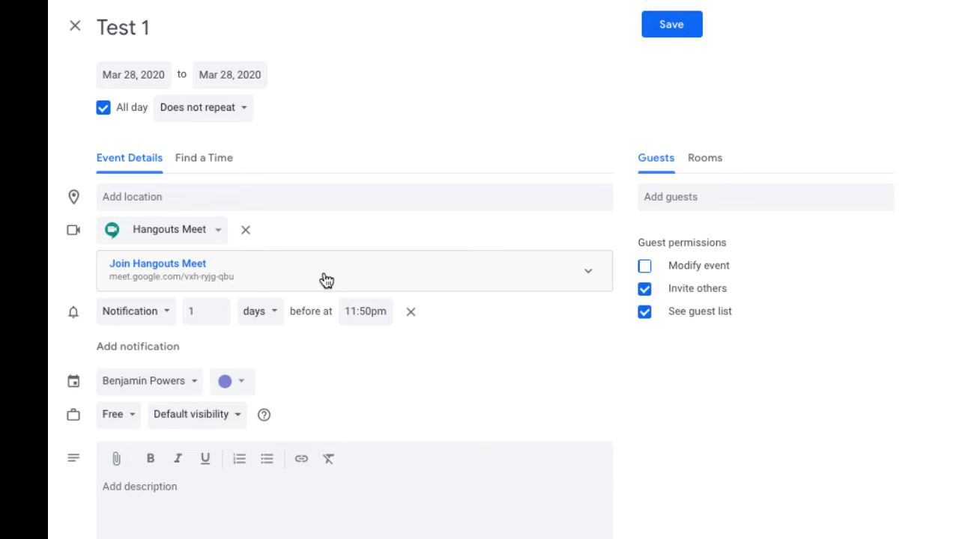
- Expand the Hangouts Meet joining details and add a live stream link
{"action": "left_click", "coordinate": [589, 271]}
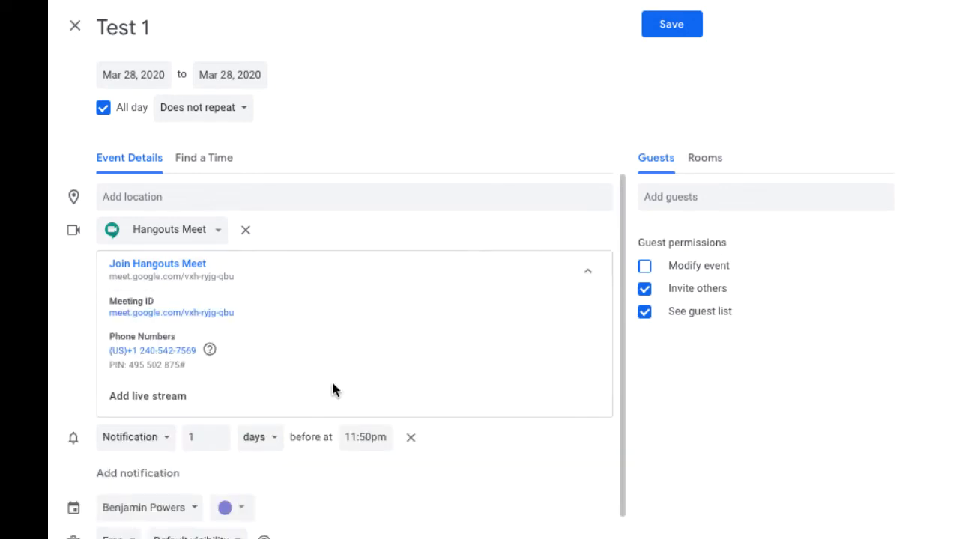
{"action": "left_click", "coordinate": [148, 400]}
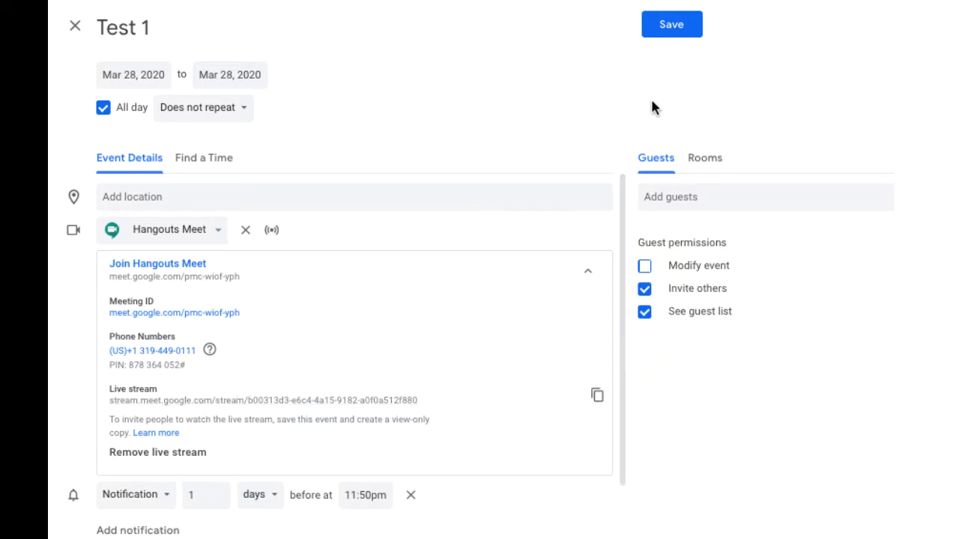
- Save Test 1, then reopen the March 28 event in the editor
{"action": "left_click", "coordinate": [676, 28]}
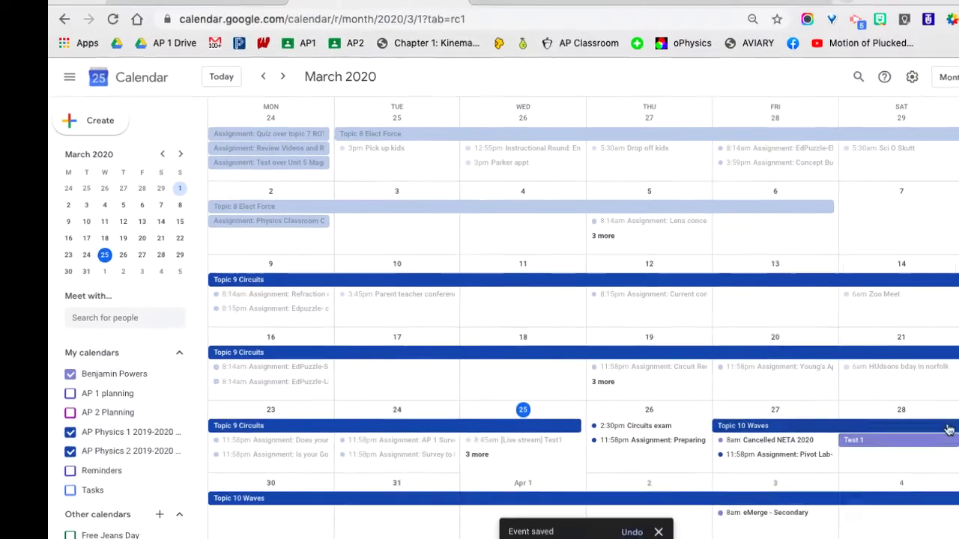
{"action": "left_click", "coordinate": [958, 478]}
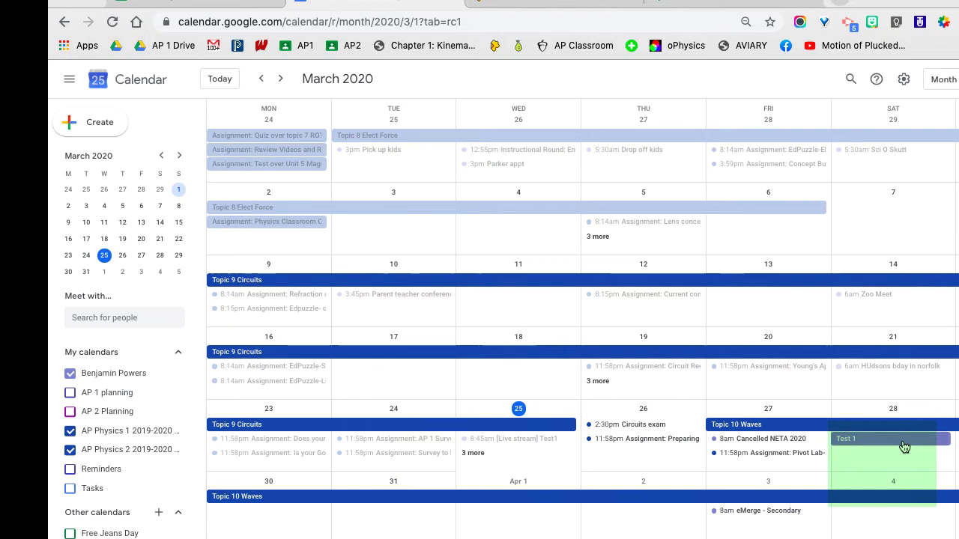
{"action": "left_click", "coordinate": [904, 447]}
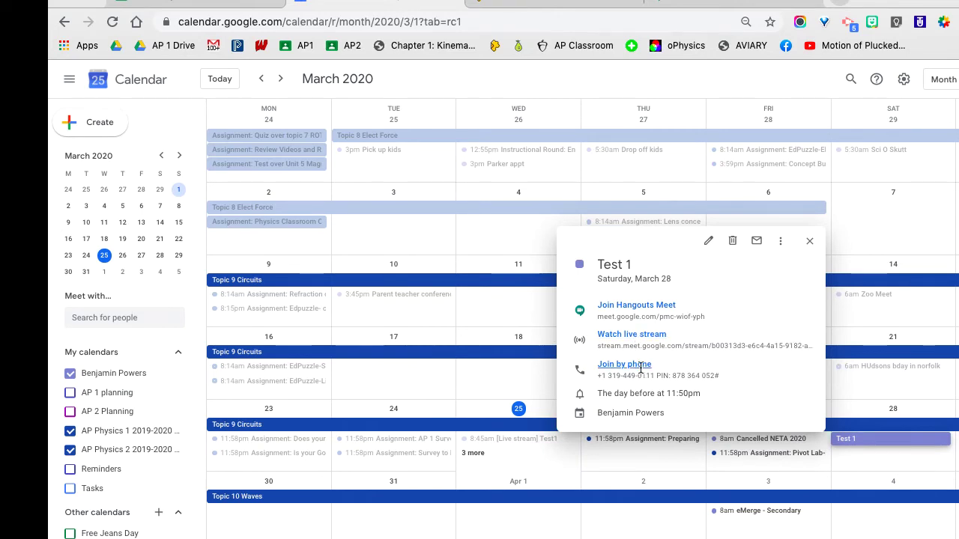
{"action": "left_click", "coordinate": [709, 242]}
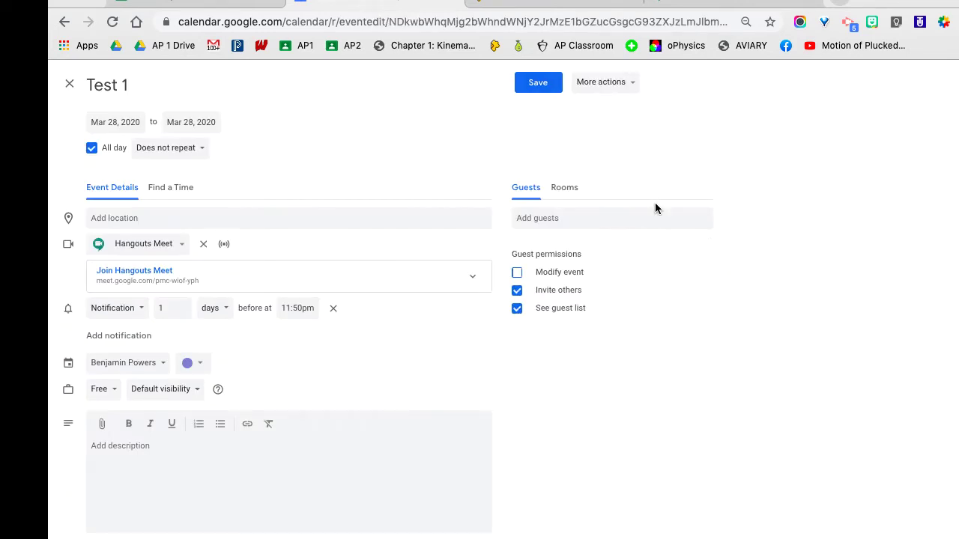
- Create the view-only '[Live stream] Test 1' event from More actions and save it
{"action": "left_click", "coordinate": [631, 84]}
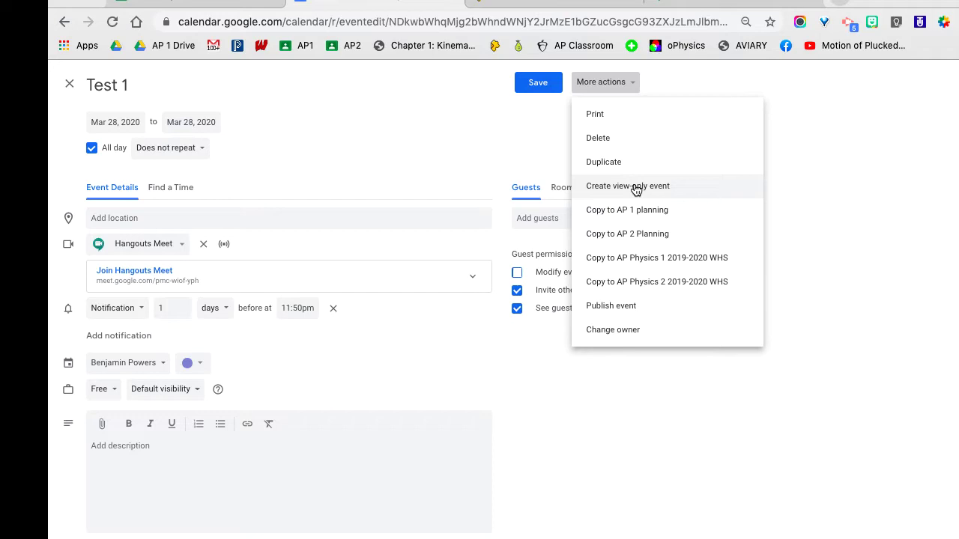
{"action": "left_click", "coordinate": [635, 187]}
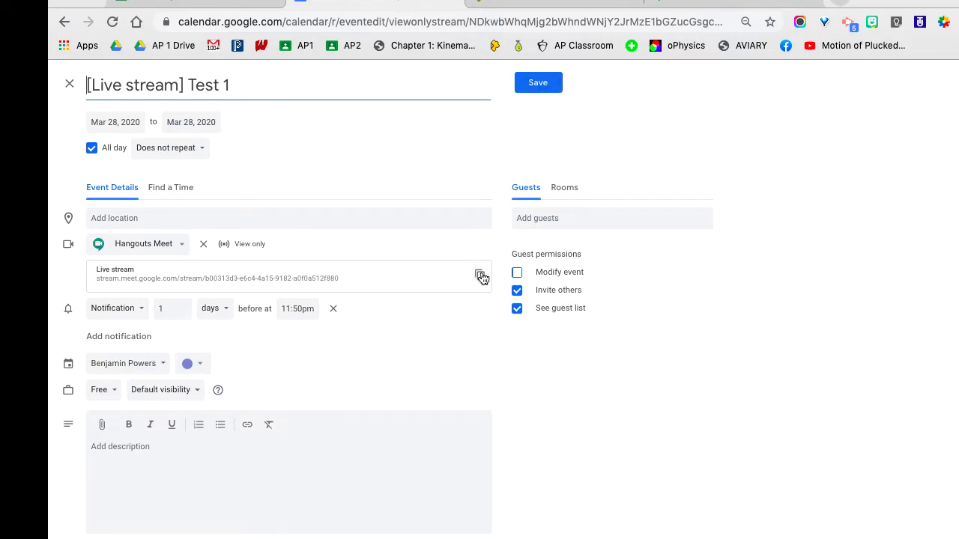
{"action": "left_click", "coordinate": [535, 83]}
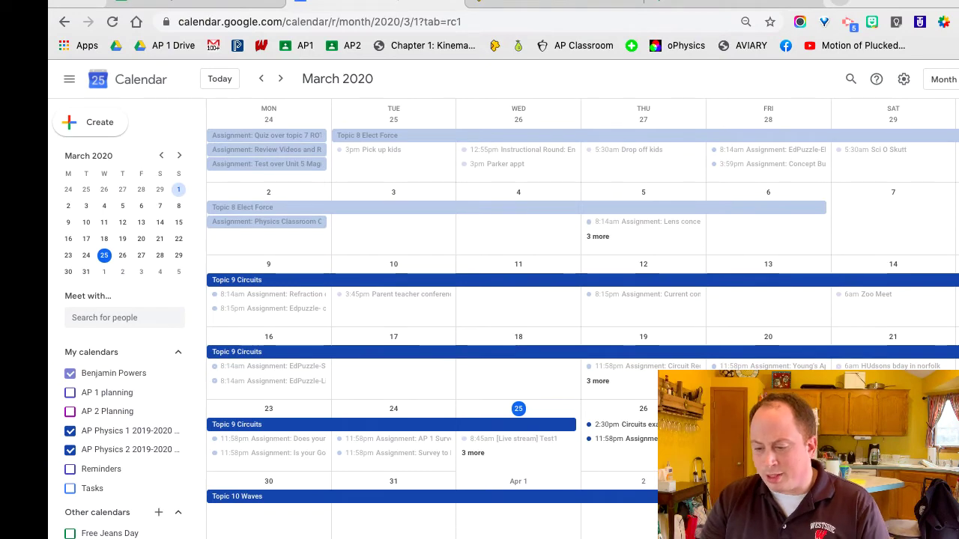
- Check the [Live stream] Test 1 event's editor and guests, close it unchanged, and reopen its details
{"action": "left_click", "coordinate": [892, 438]}
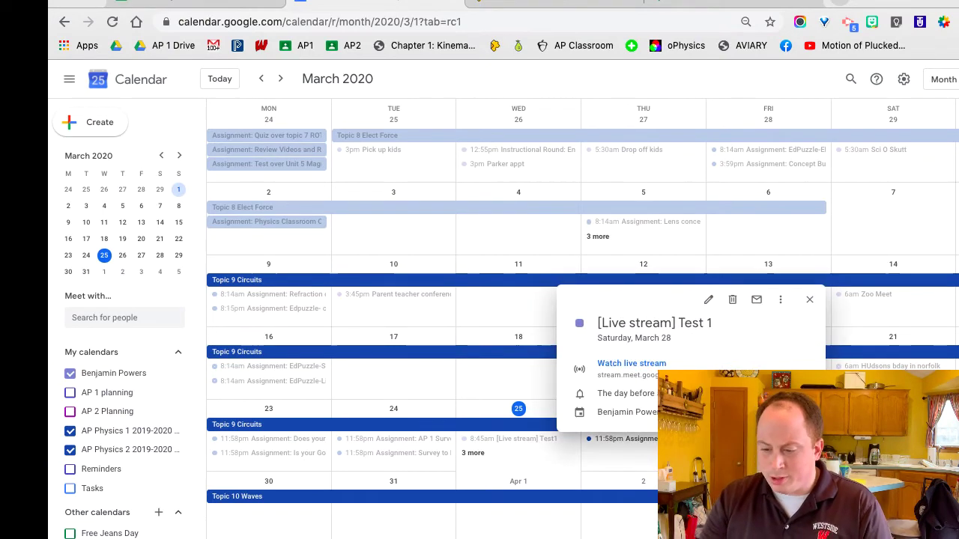
{"action": "left_click", "coordinate": [709, 301]}
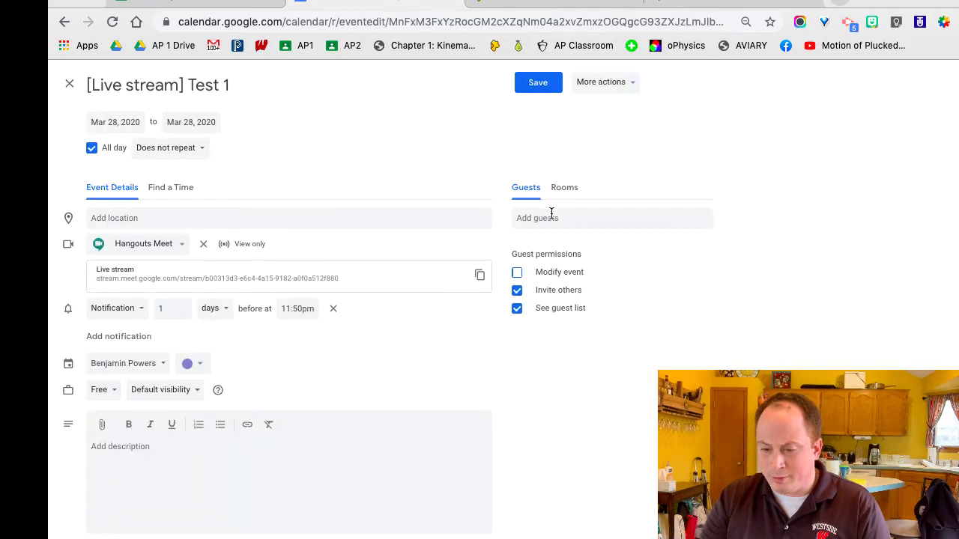
{"action": "left_click", "coordinate": [551, 217]}
{"action": "left_click", "coordinate": [676, 196]}
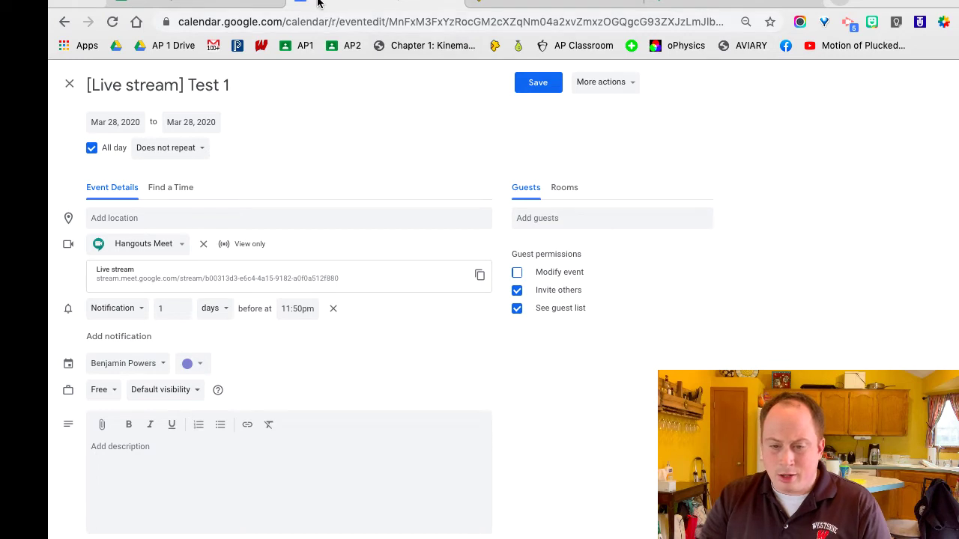
{"action": "left_click", "coordinate": [69, 84]}
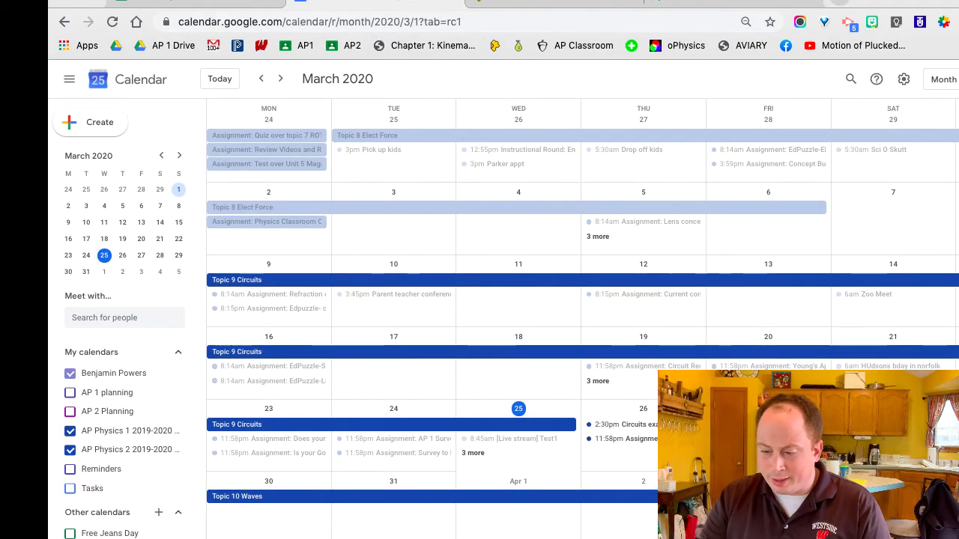
{"action": "left_click", "coordinate": [891, 439]}
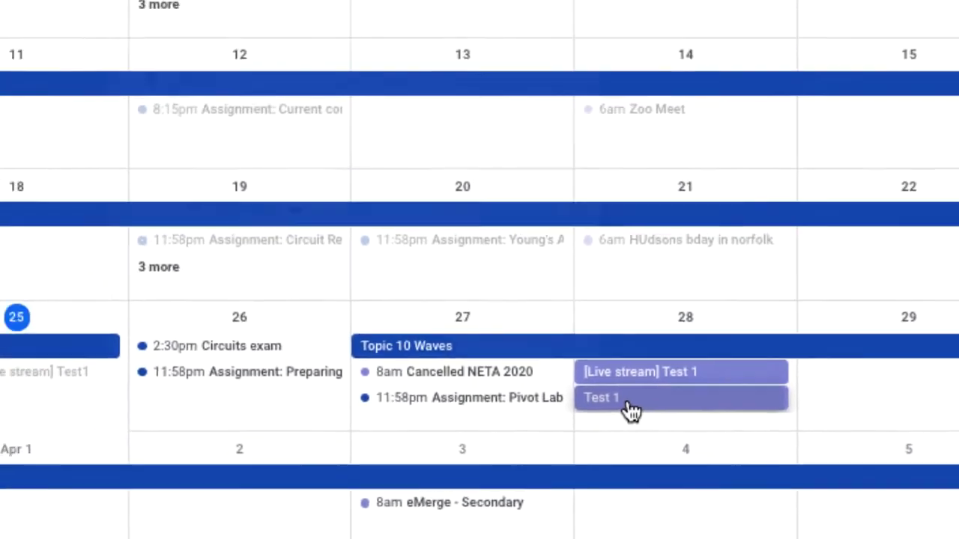
- Show the original Test 1 event's details popup on Saturday March 28
{"action": "left_click", "coordinate": [629, 408]}
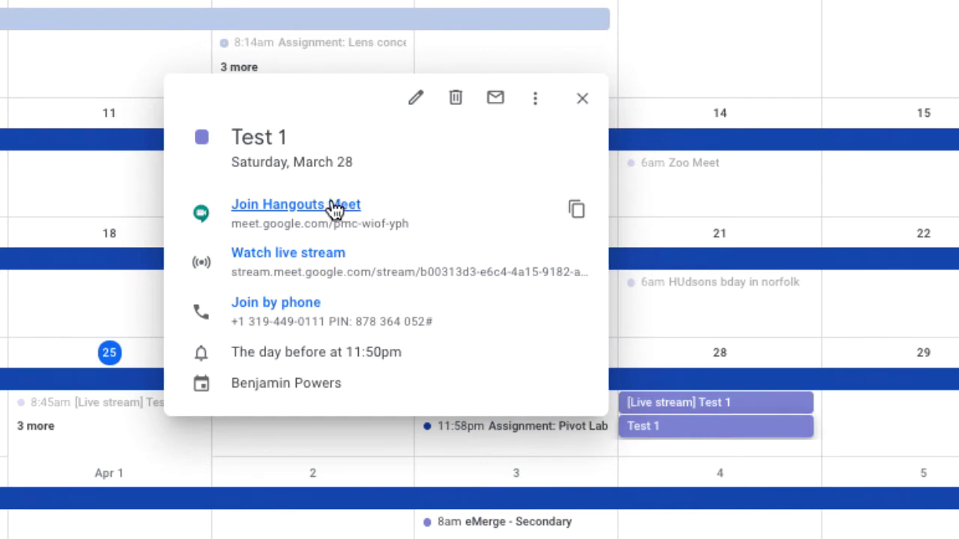
- Join the Test 1 Meet call in its own window with camera and microphone off
{"action": "left_click", "coordinate": [334, 208]}
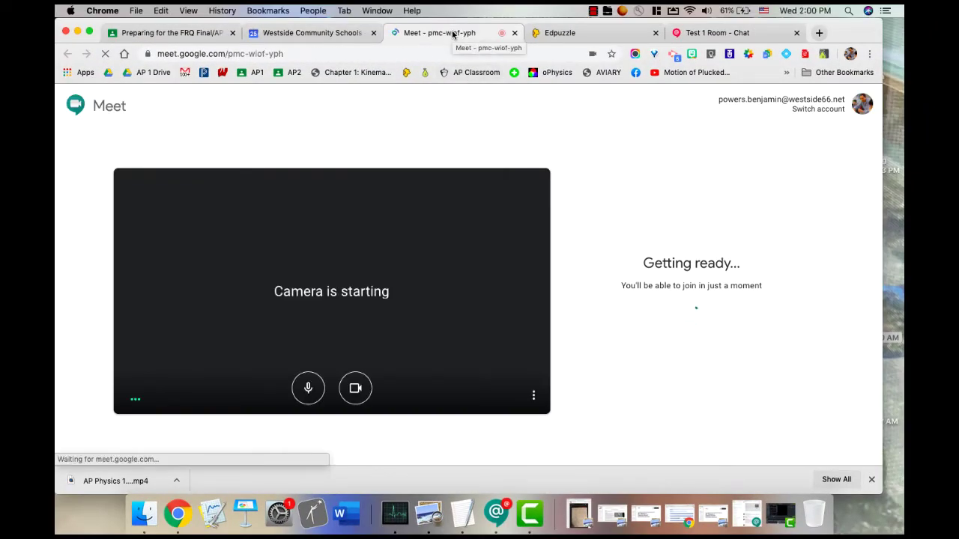
{"action": "left_click", "coordinate": [357, 388]}
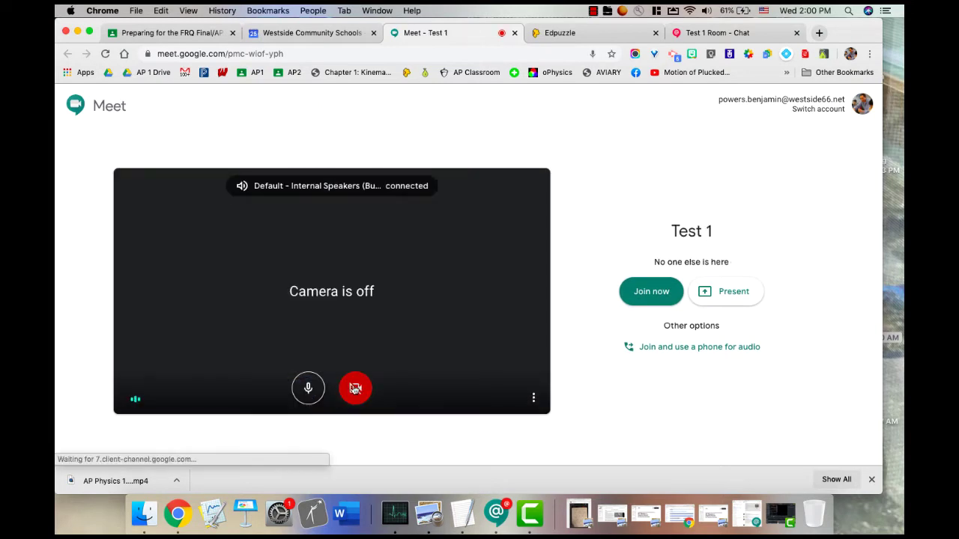
{"action": "left_click", "coordinate": [308, 388]}
{"action": "mouse_move", "coordinate": [445, 33]}
{"action": "left_mouse_down"}
{"action": "mouse_move", "coordinate": [484, 71]}
{"action": "mouse_move", "coordinate": [515, 77]}
{"action": "mouse_move", "coordinate": [453, 27]}
{"action": "left_mouse_up"}
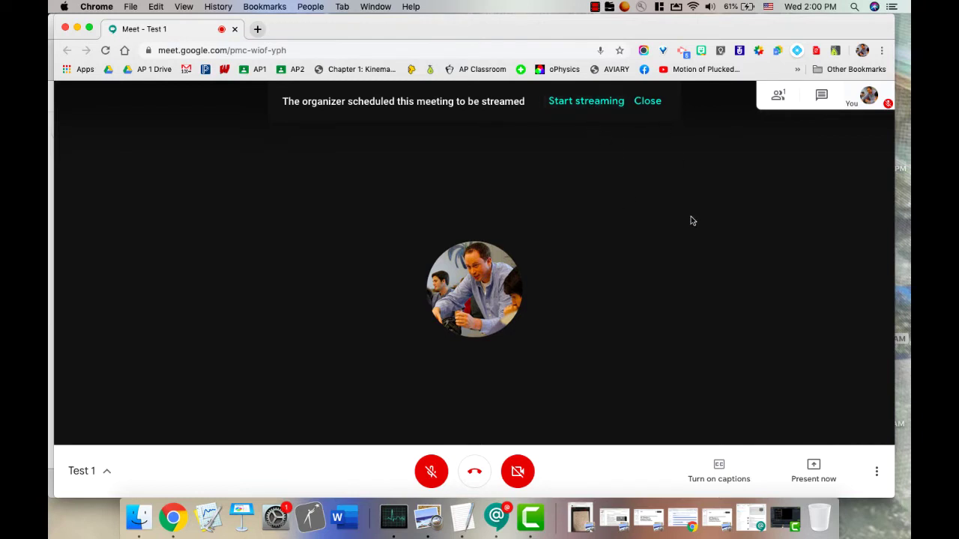
{"action": "left_click", "coordinate": [518, 473]}
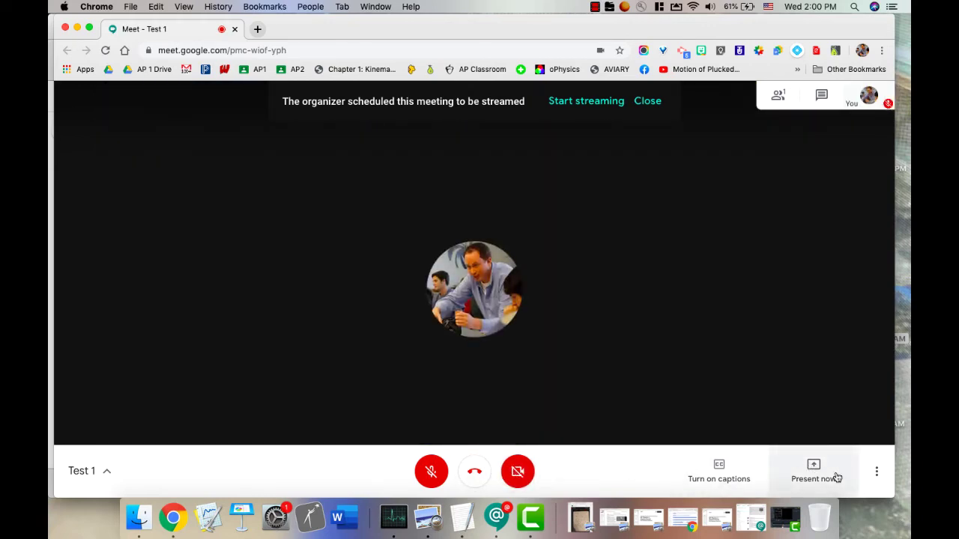
- Try starting the live stream from the meeting options, then cancel the confirmation
{"action": "left_click", "coordinate": [877, 475]}
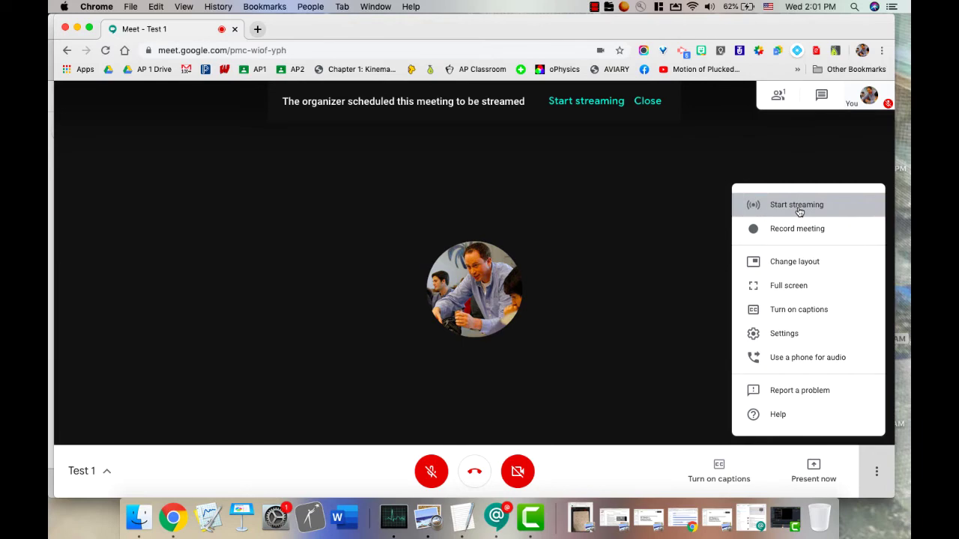
{"action": "left_click", "coordinate": [798, 207]}
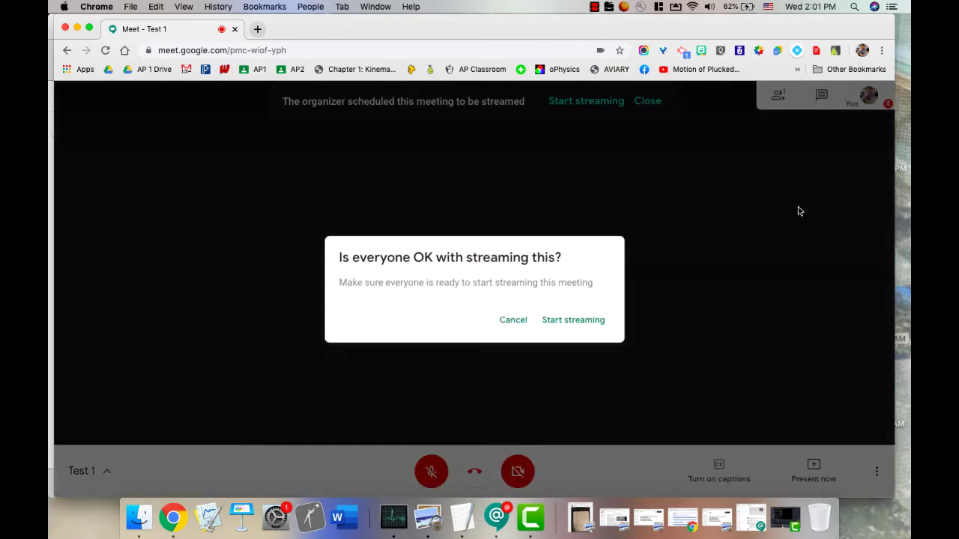
{"action": "left_click", "coordinate": [514, 323]}
- Choose Record meeting from the options menu and accept the consent notice
{"action": "left_click", "coordinate": [875, 471]}
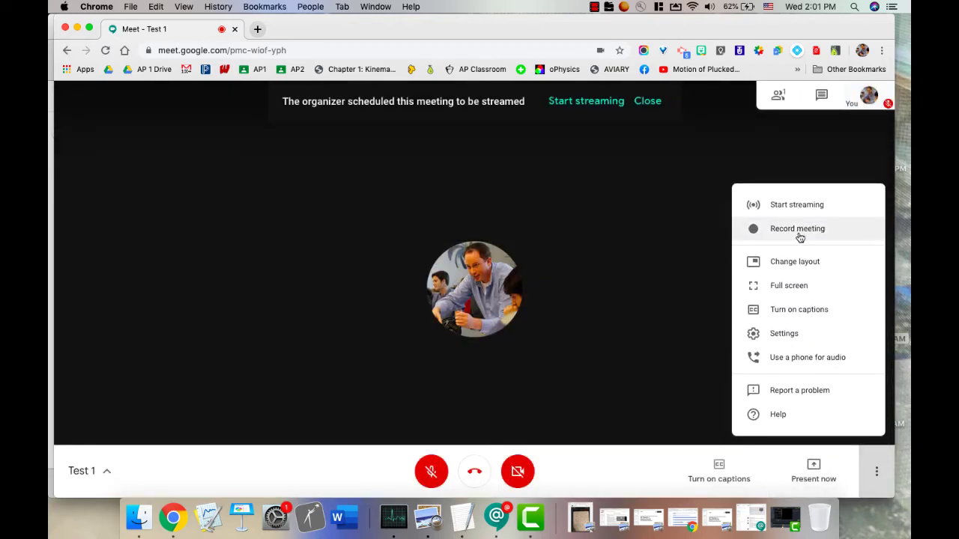
{"action": "left_click", "coordinate": [799, 230]}
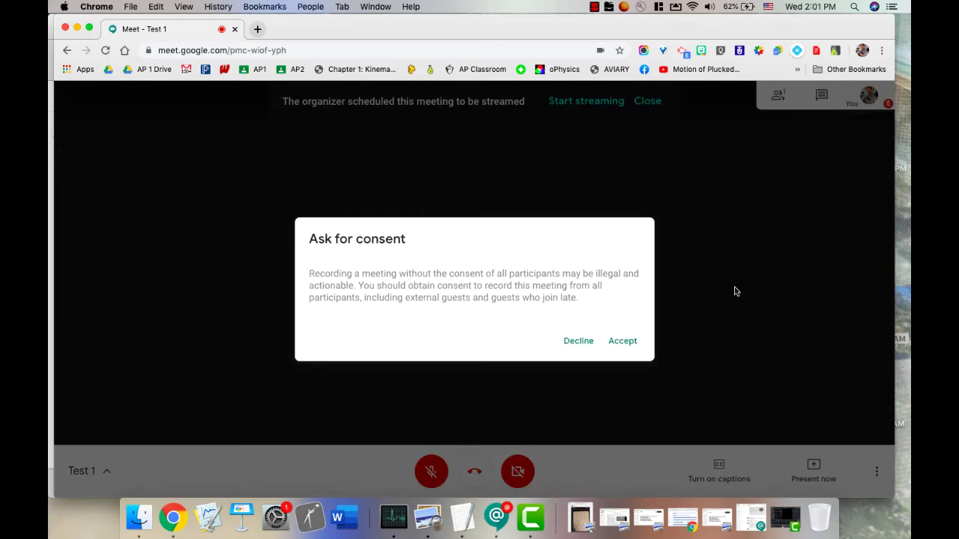
{"action": "left_click", "coordinate": [631, 341]}
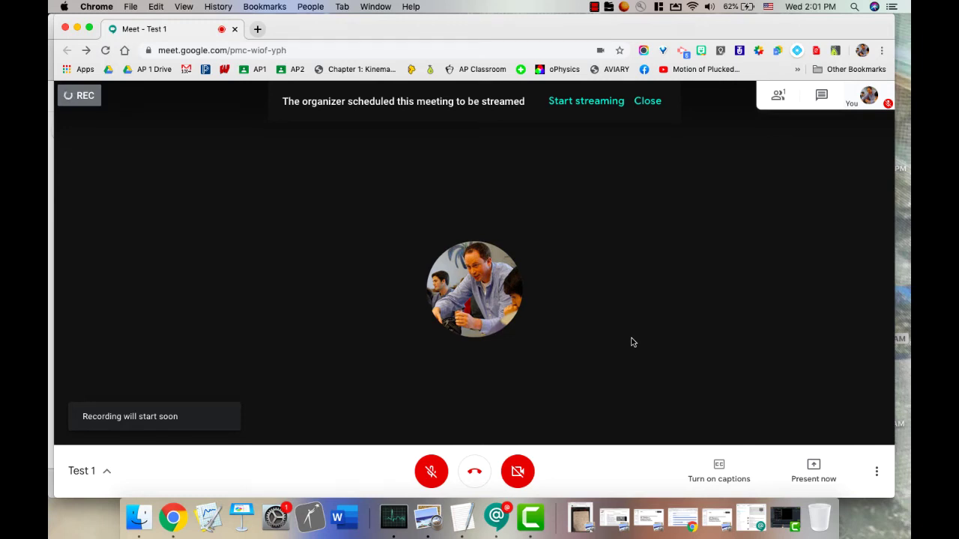
- Start the scheduled live stream for Test 1 and confirm everyone is ready to stream
{"action": "left_click", "coordinate": [589, 104]}
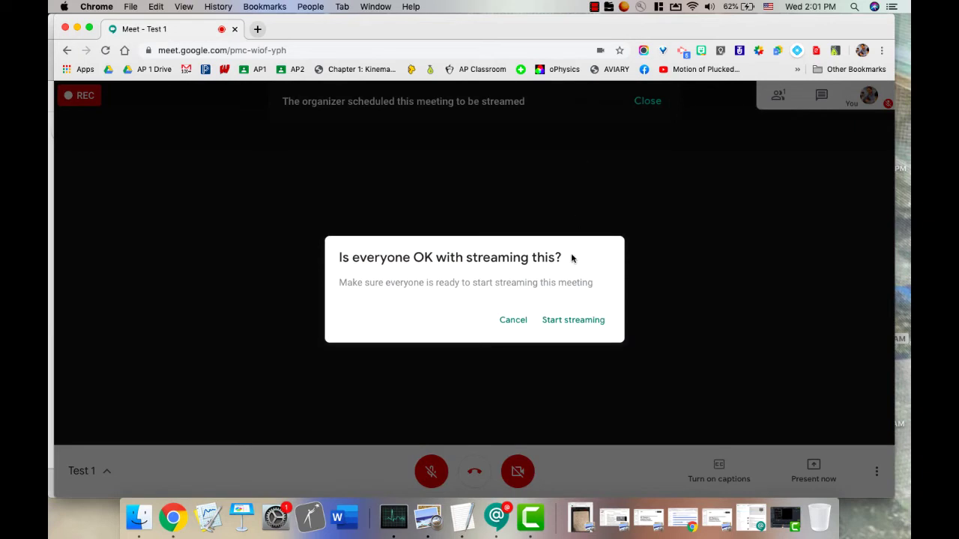
{"action": "left_click", "coordinate": [573, 321]}
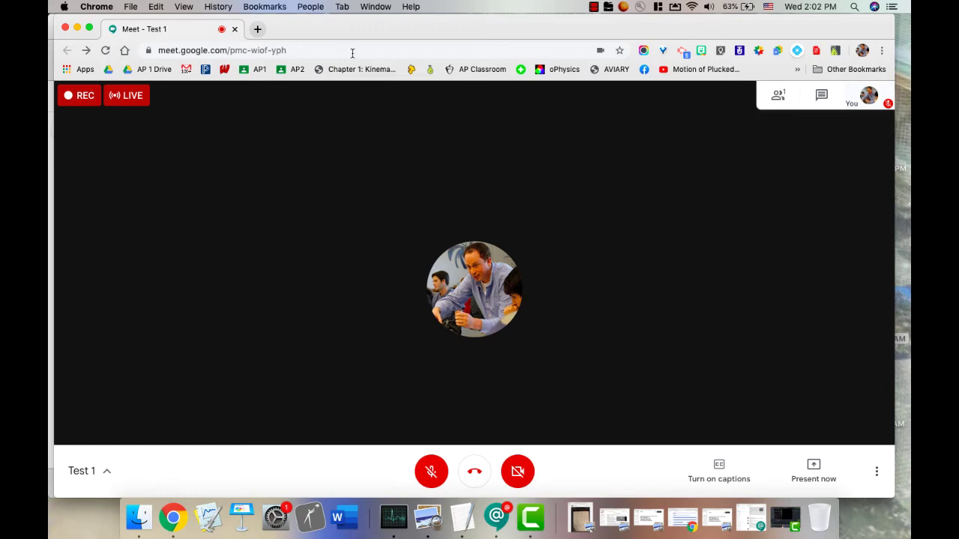
- Move the Meet window aside, then open Google Chat from the Google apps grid in a new tab
{"action": "left_click_drag", "start_coordinate": [382, 31], "coordinate": [789, 67]}
{"action": "left_click", "coordinate": [681, 29]}
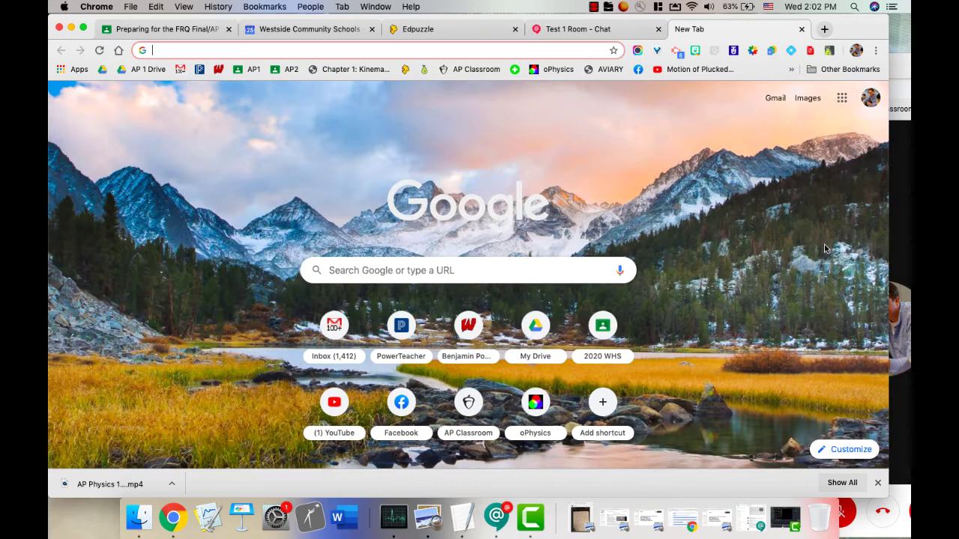
{"action": "left_click", "coordinate": [842, 98]}
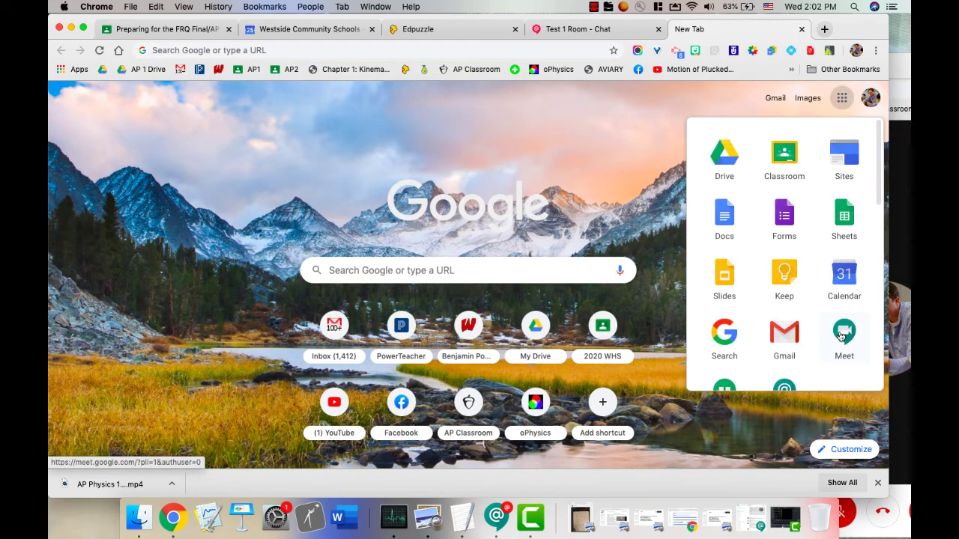
{"action": "scroll", "coordinate": [781, 377], "scroll_direction": "down", "scroll_amount": 3}
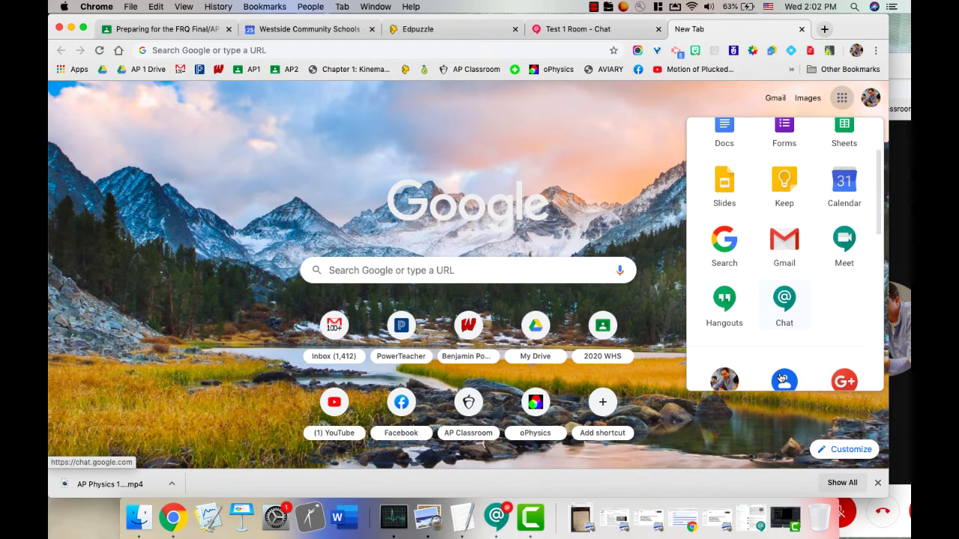
{"action": "left_click", "coordinate": [796, 302]}
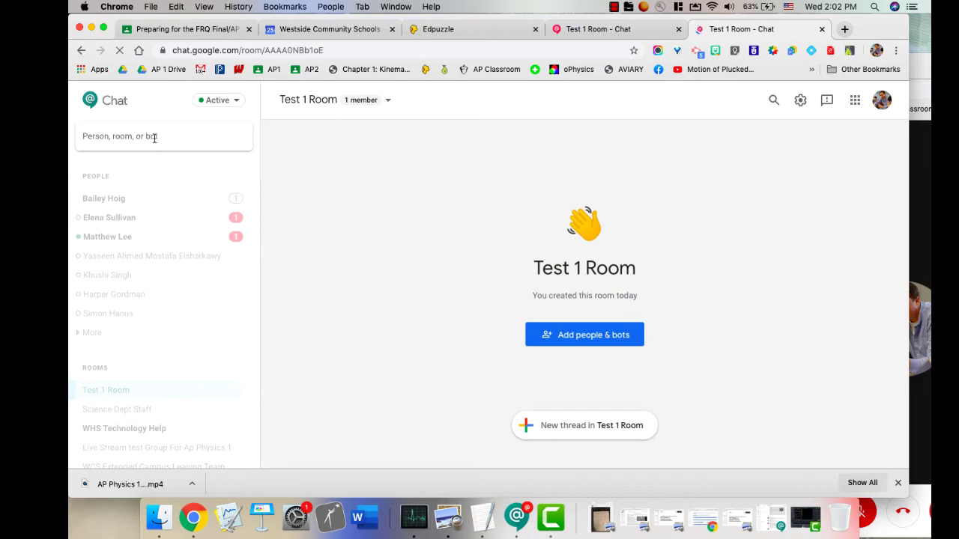
- Create a new Chat room named 'Test Room 2' from the Person, room, or bot box
{"action": "left_click", "coordinate": [171, 138]}
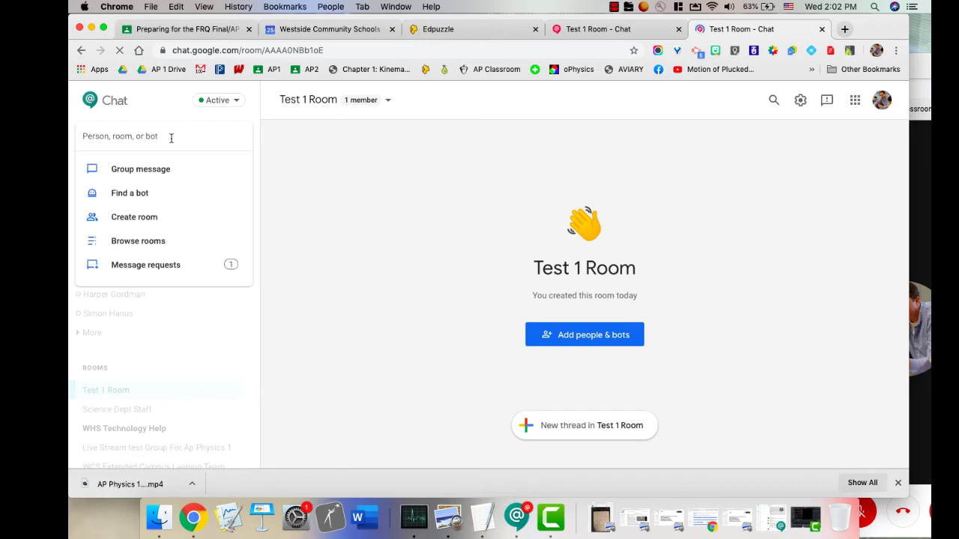
{"action": "left_click", "coordinate": [144, 222]}
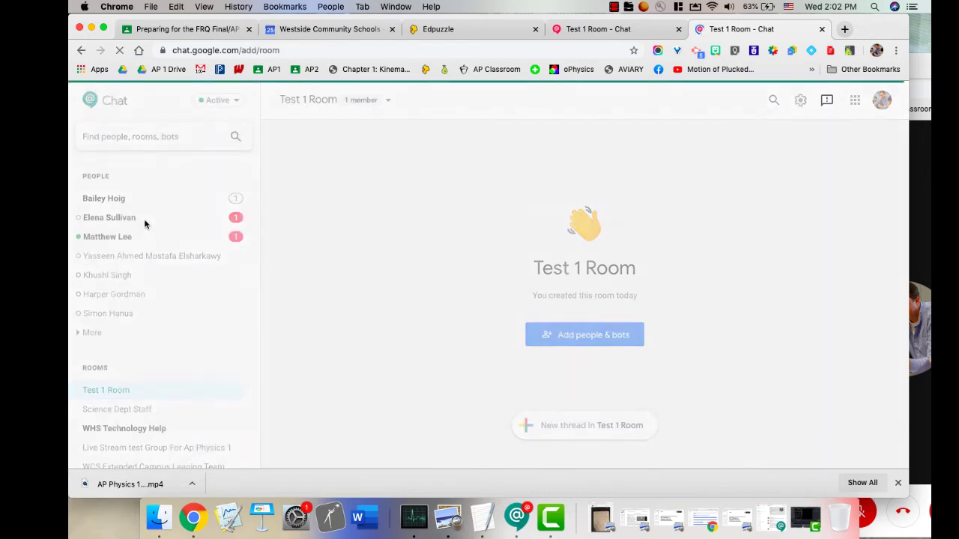
{"action": "left_click", "coordinate": [307, 202]}
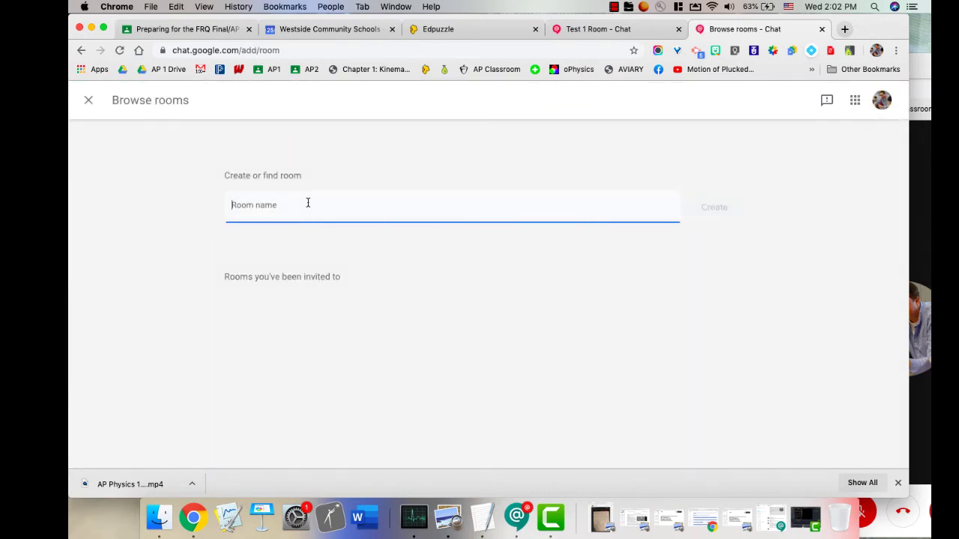
{"action": "type", "text": "Test "}
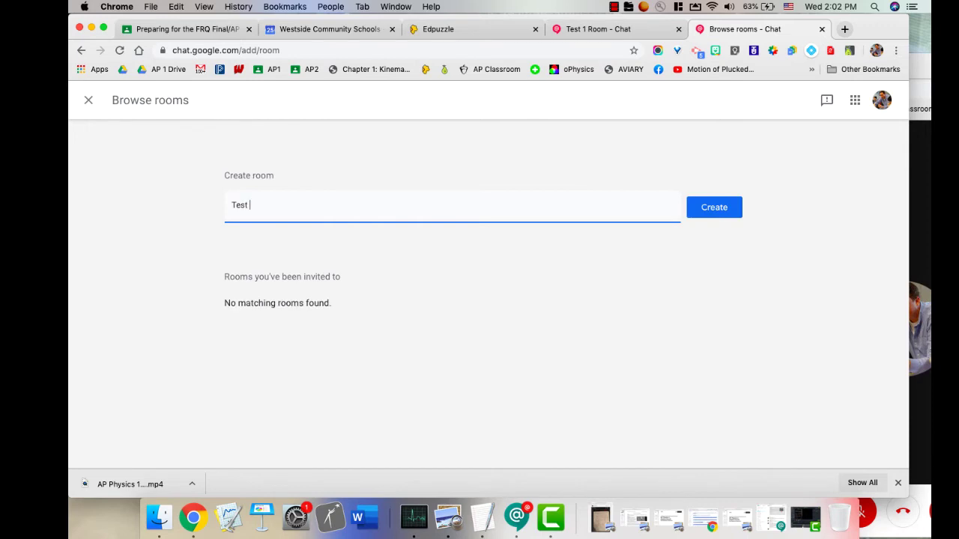
{"action": "type", "text": "Room 2"}
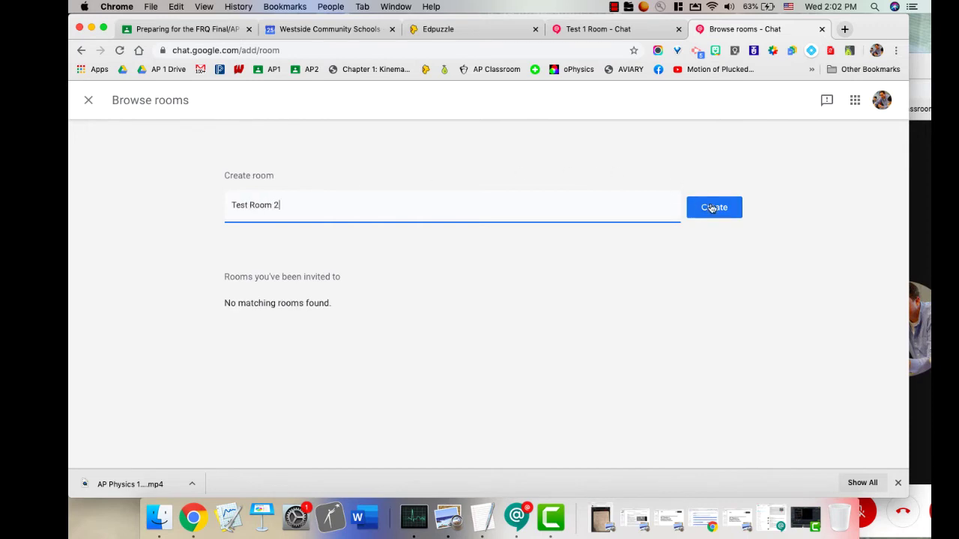
{"action": "left_click", "coordinate": [711, 209]}
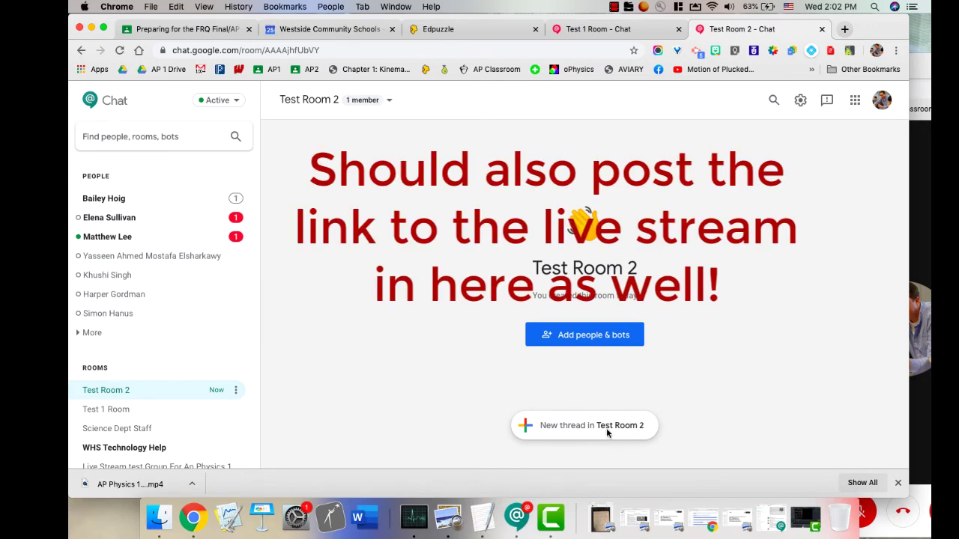
- Open a new thread in Test Room 2 so an empty message box appears
{"action": "left_click", "coordinate": [606, 428]}
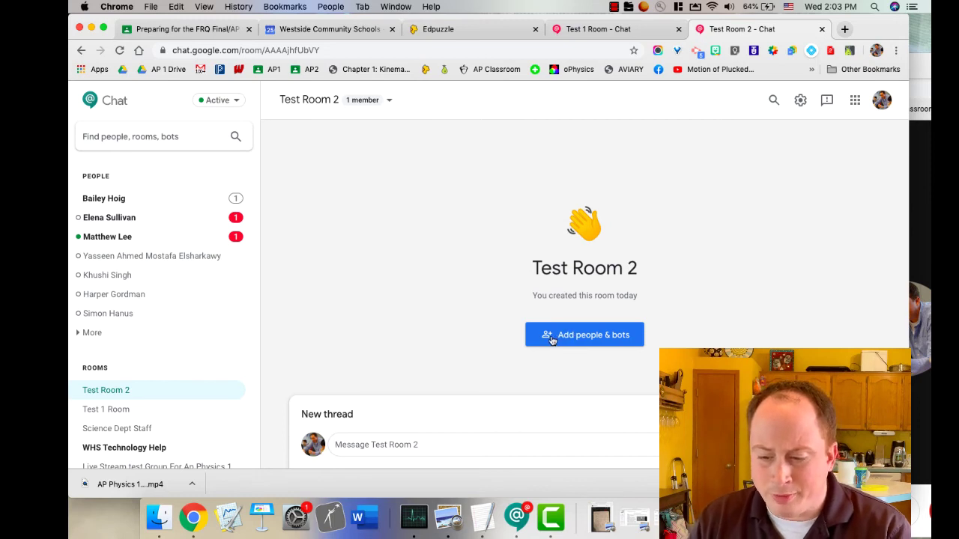
{"action": "left_click", "coordinate": [551, 336]}
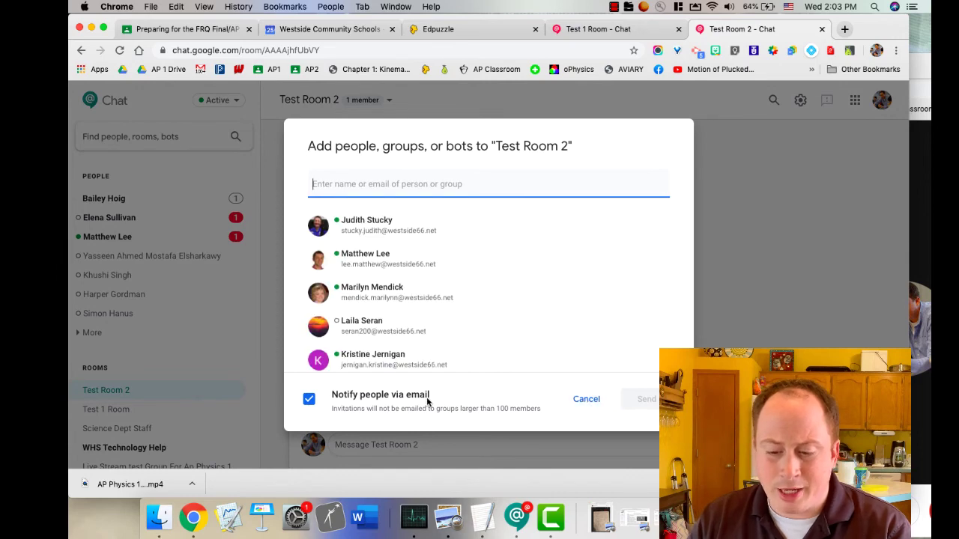
{"action": "left_click", "coordinate": [595, 398]}
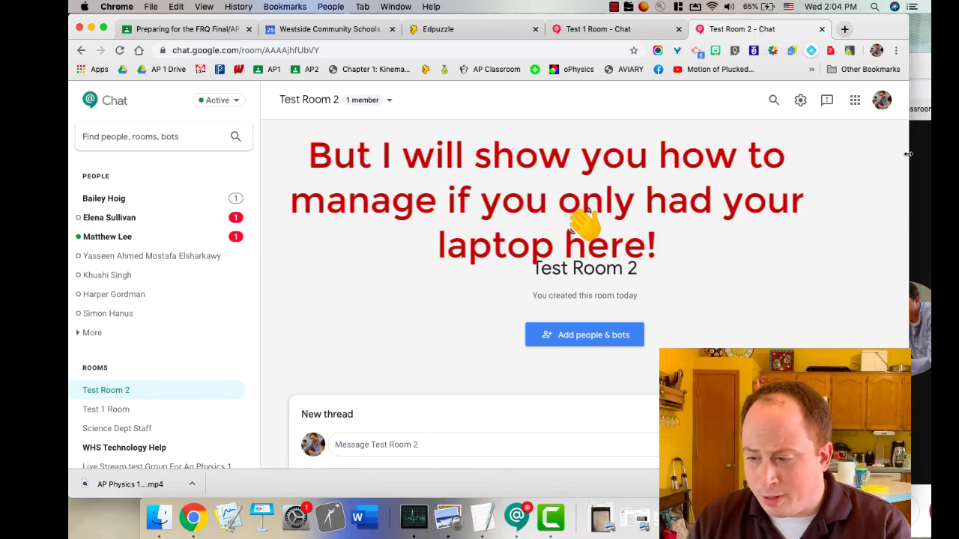
- Narrow the Chat window, reposition the Meet call, and snap Chat to the screen's left half
{"action": "left_click_drag", "start_coordinate": [908, 153], "coordinate": [567, 153]}
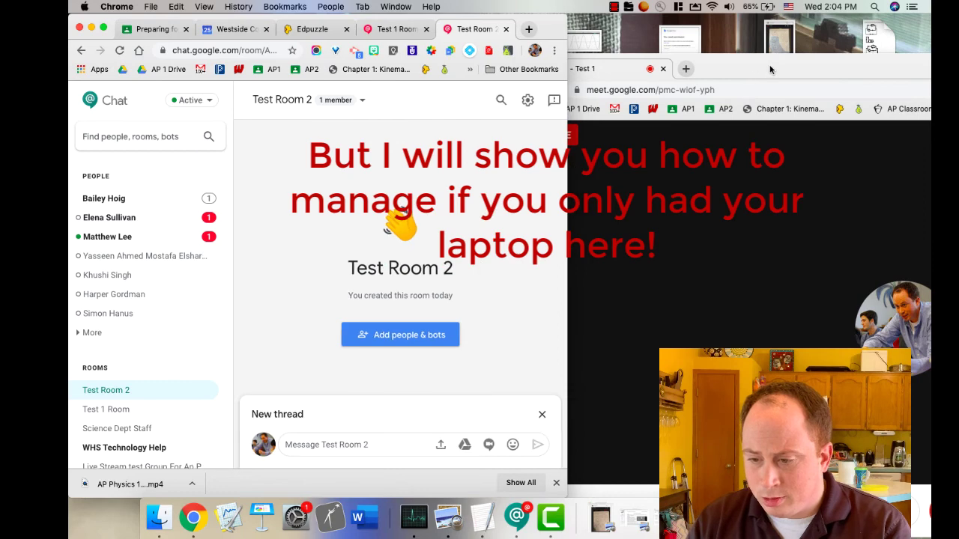
{"action": "left_click_drag", "start_coordinate": [770, 70], "coordinate": [929, 150]}
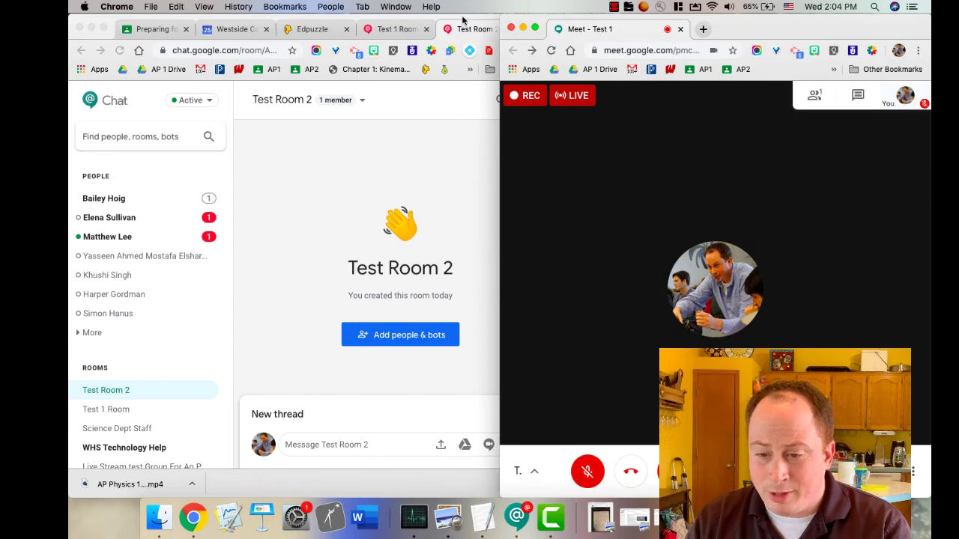
{"action": "left_click_drag", "start_coordinate": [462, 21], "coordinate": [95, 103]}
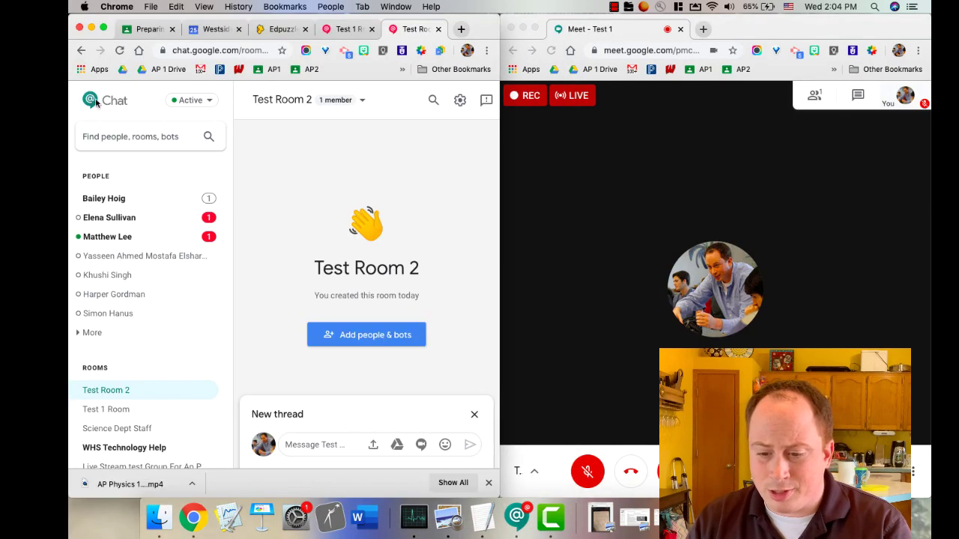